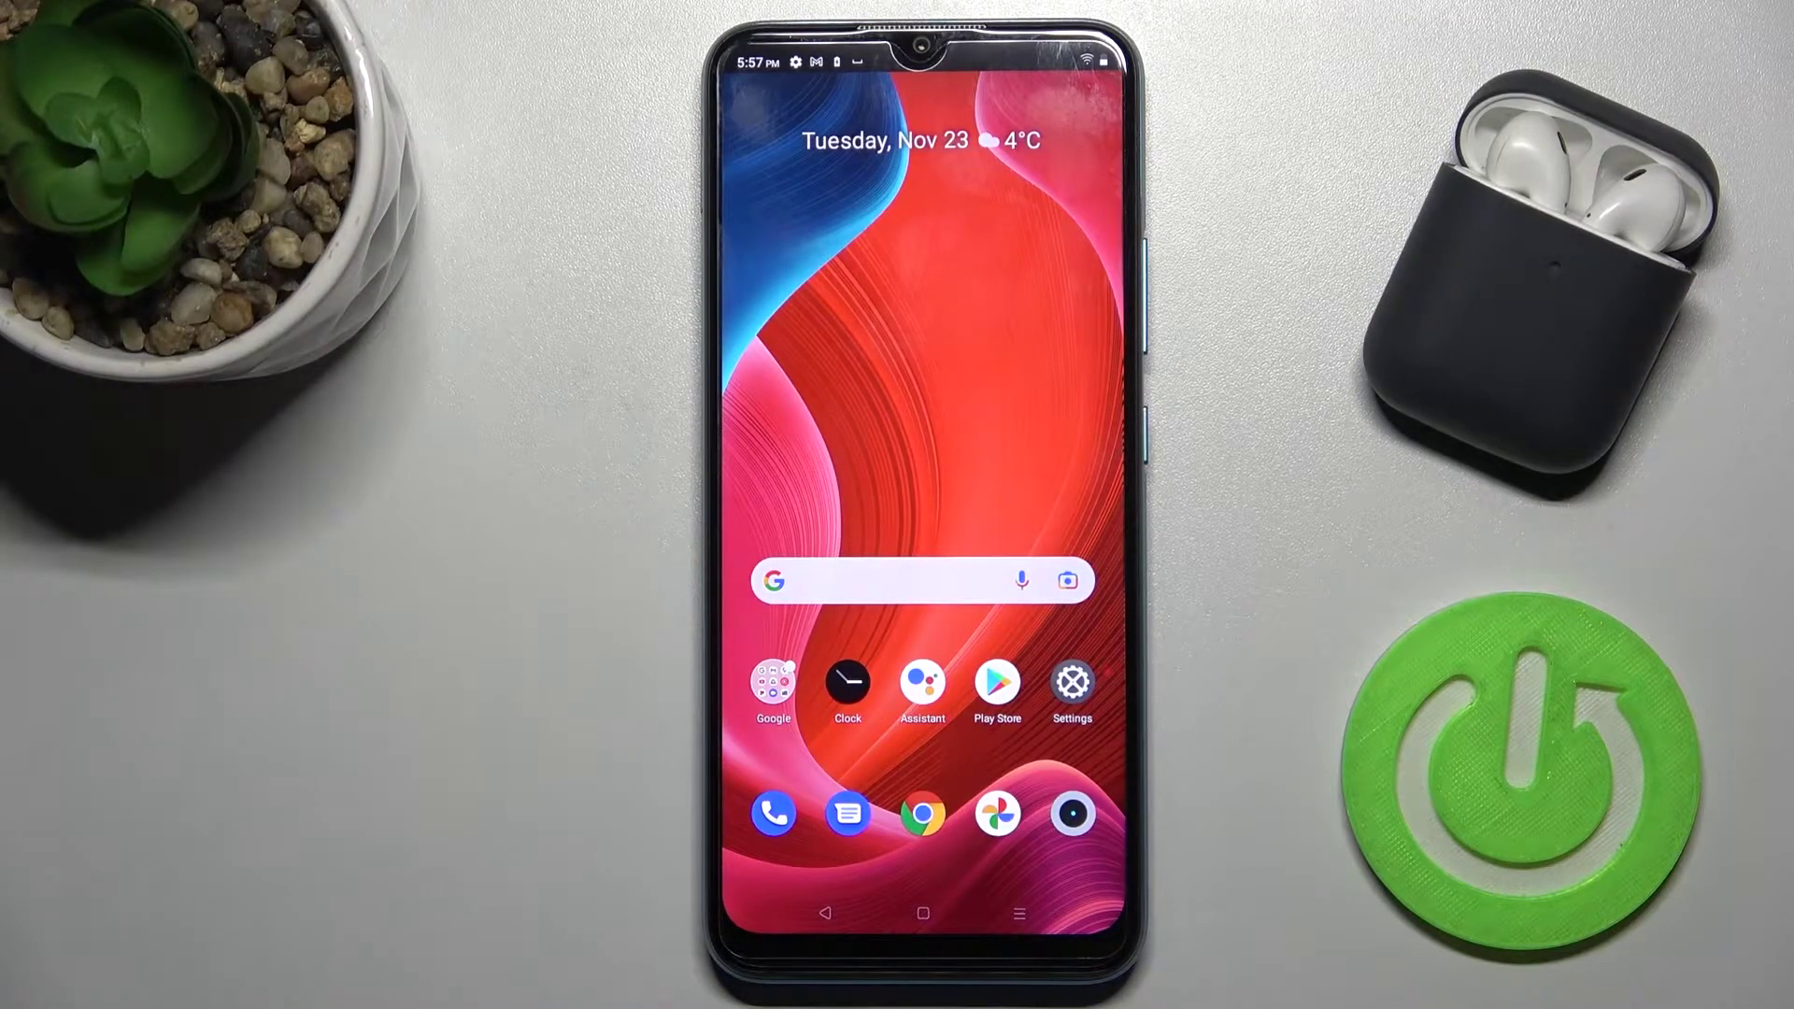
# Launch the phone's Settings app from the home screen
pyautogui.click(1071, 682)
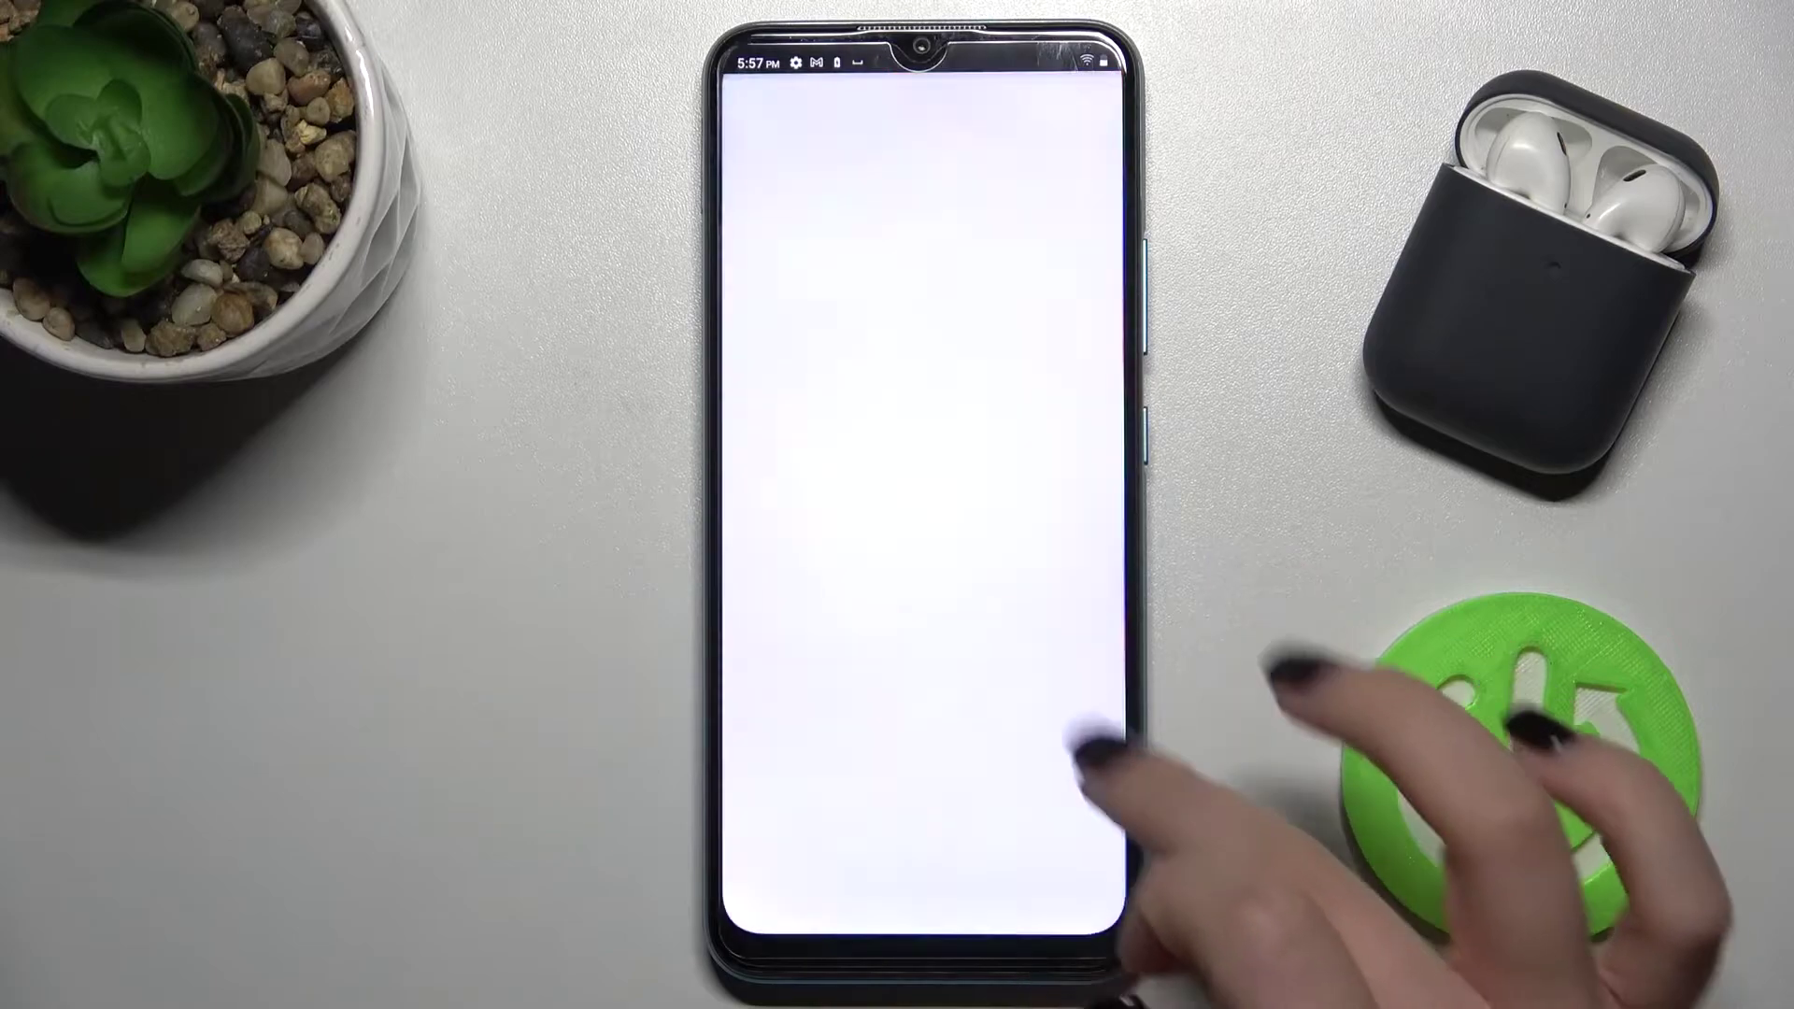
pyautogui.scroll(-5, 1001, 741)
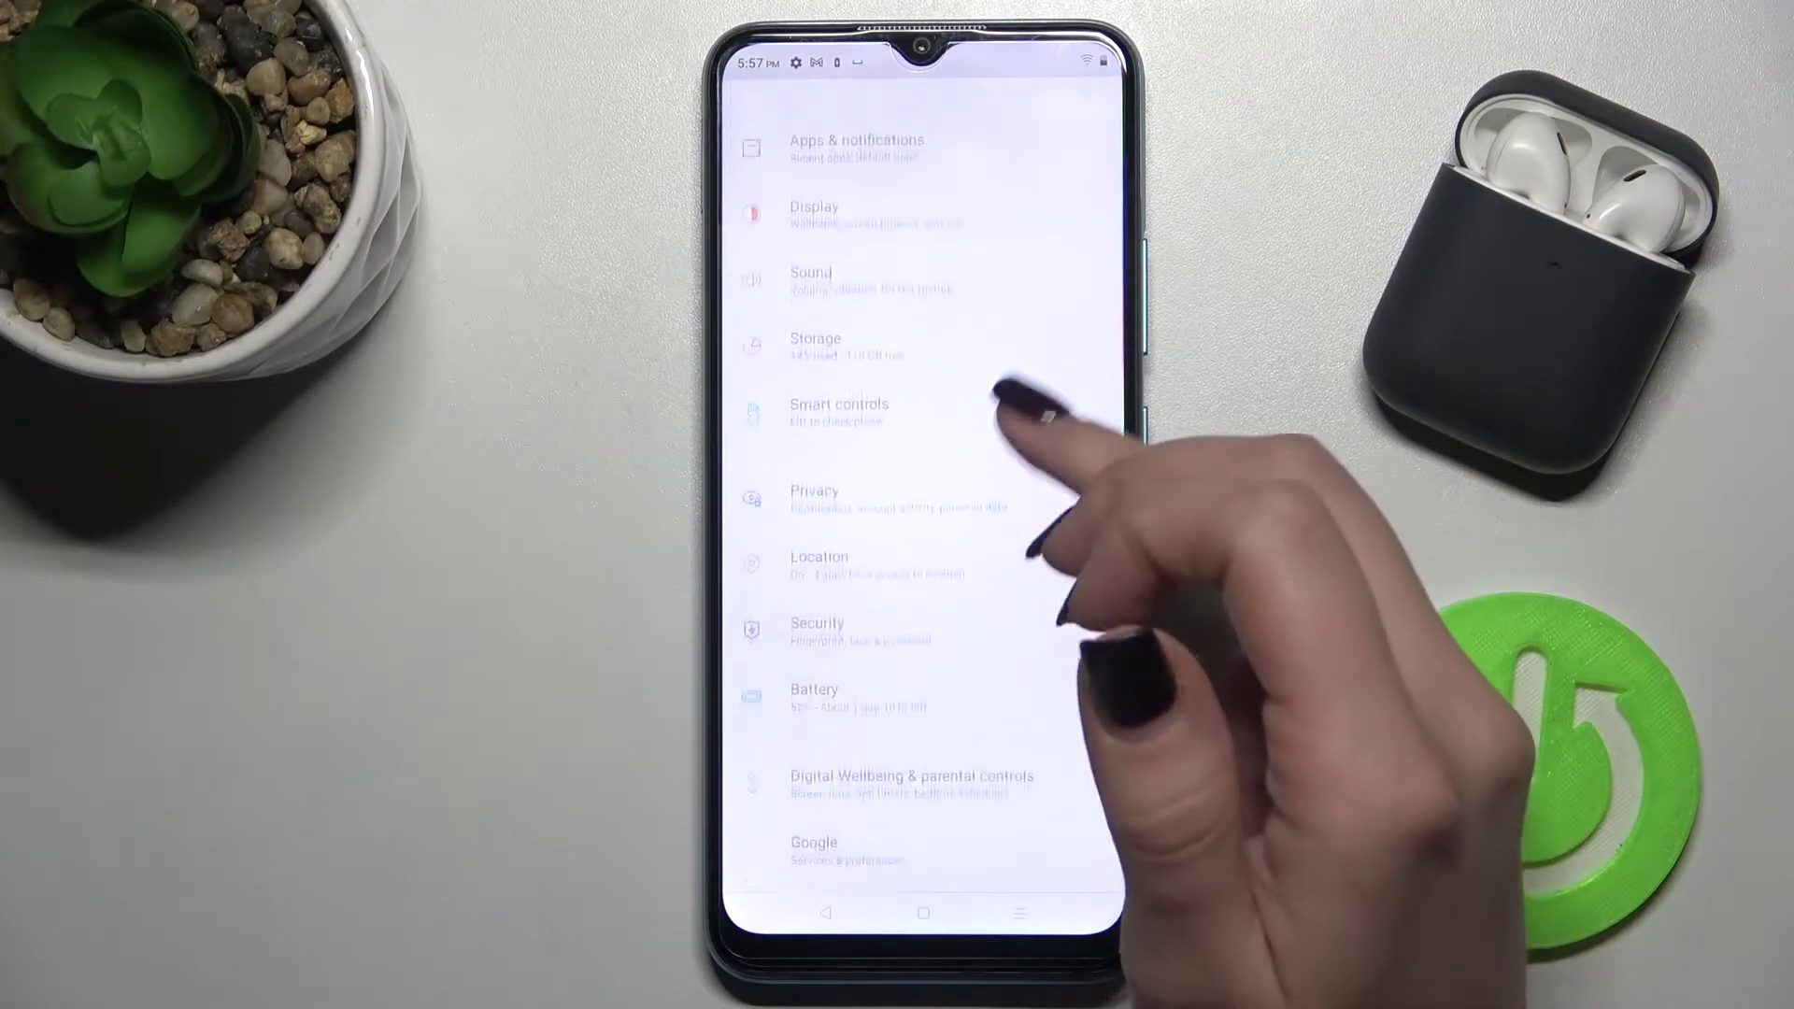
pyautogui.scroll(-2, 977, 683)
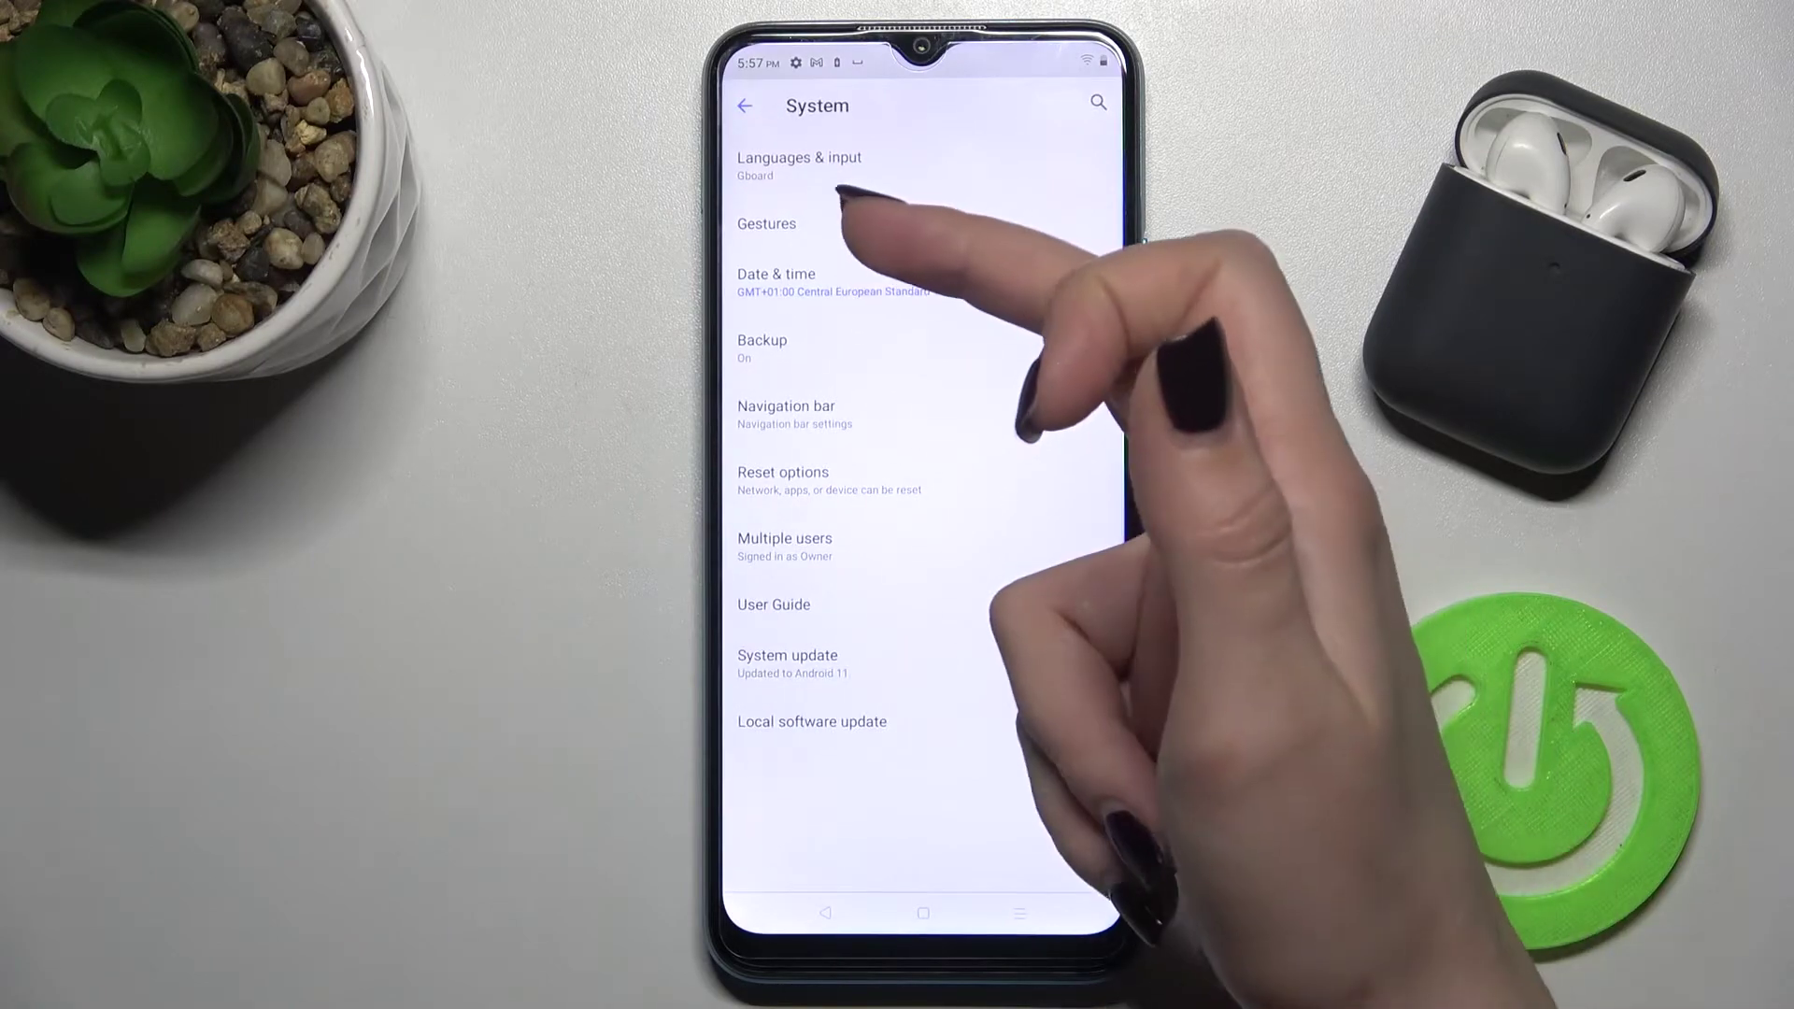
# Navigate through Gestures into the System navigation options
pyautogui.click(841, 222)
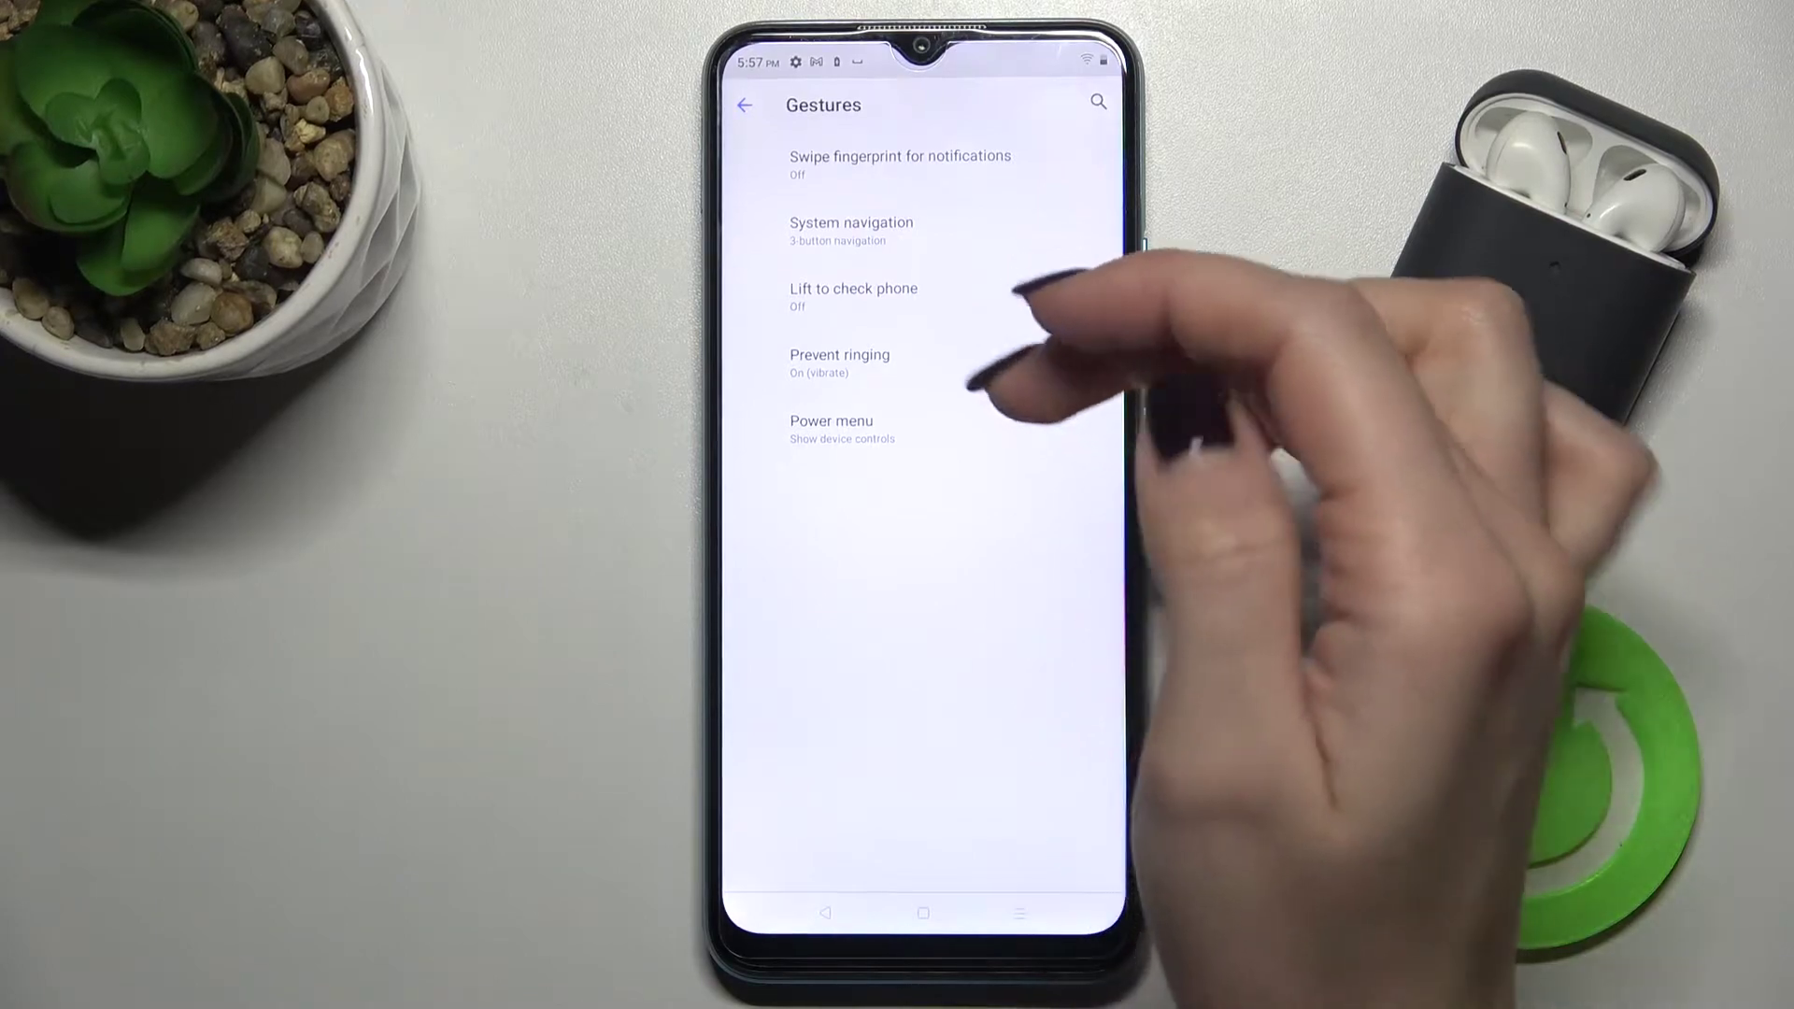
pyautogui.click(851, 229)
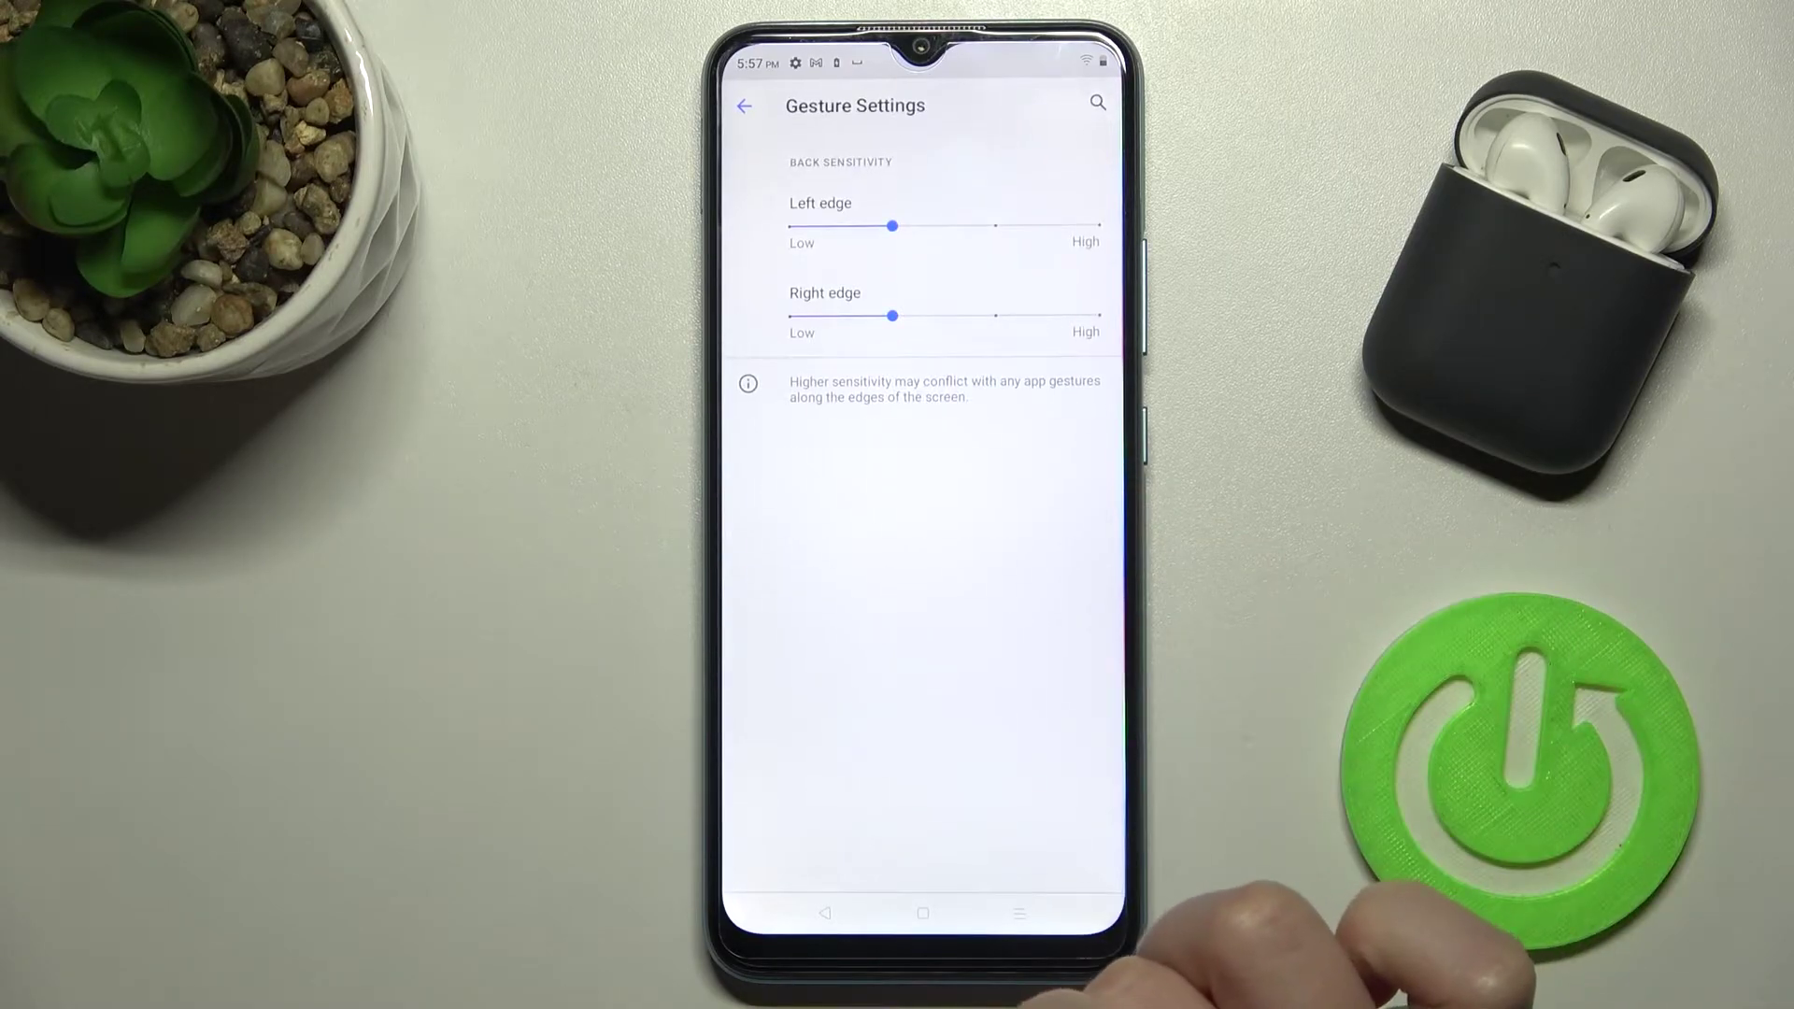
# Try the left and right edge back-sensitivity sliders, then leave both mid-scale
pyautogui.moveTo(892, 226)
pyautogui.mouseDown()
pyautogui.moveTo(789, 226)
pyautogui.moveTo(996, 225)
pyautogui.mouseUp()
pyautogui.click(893, 226)
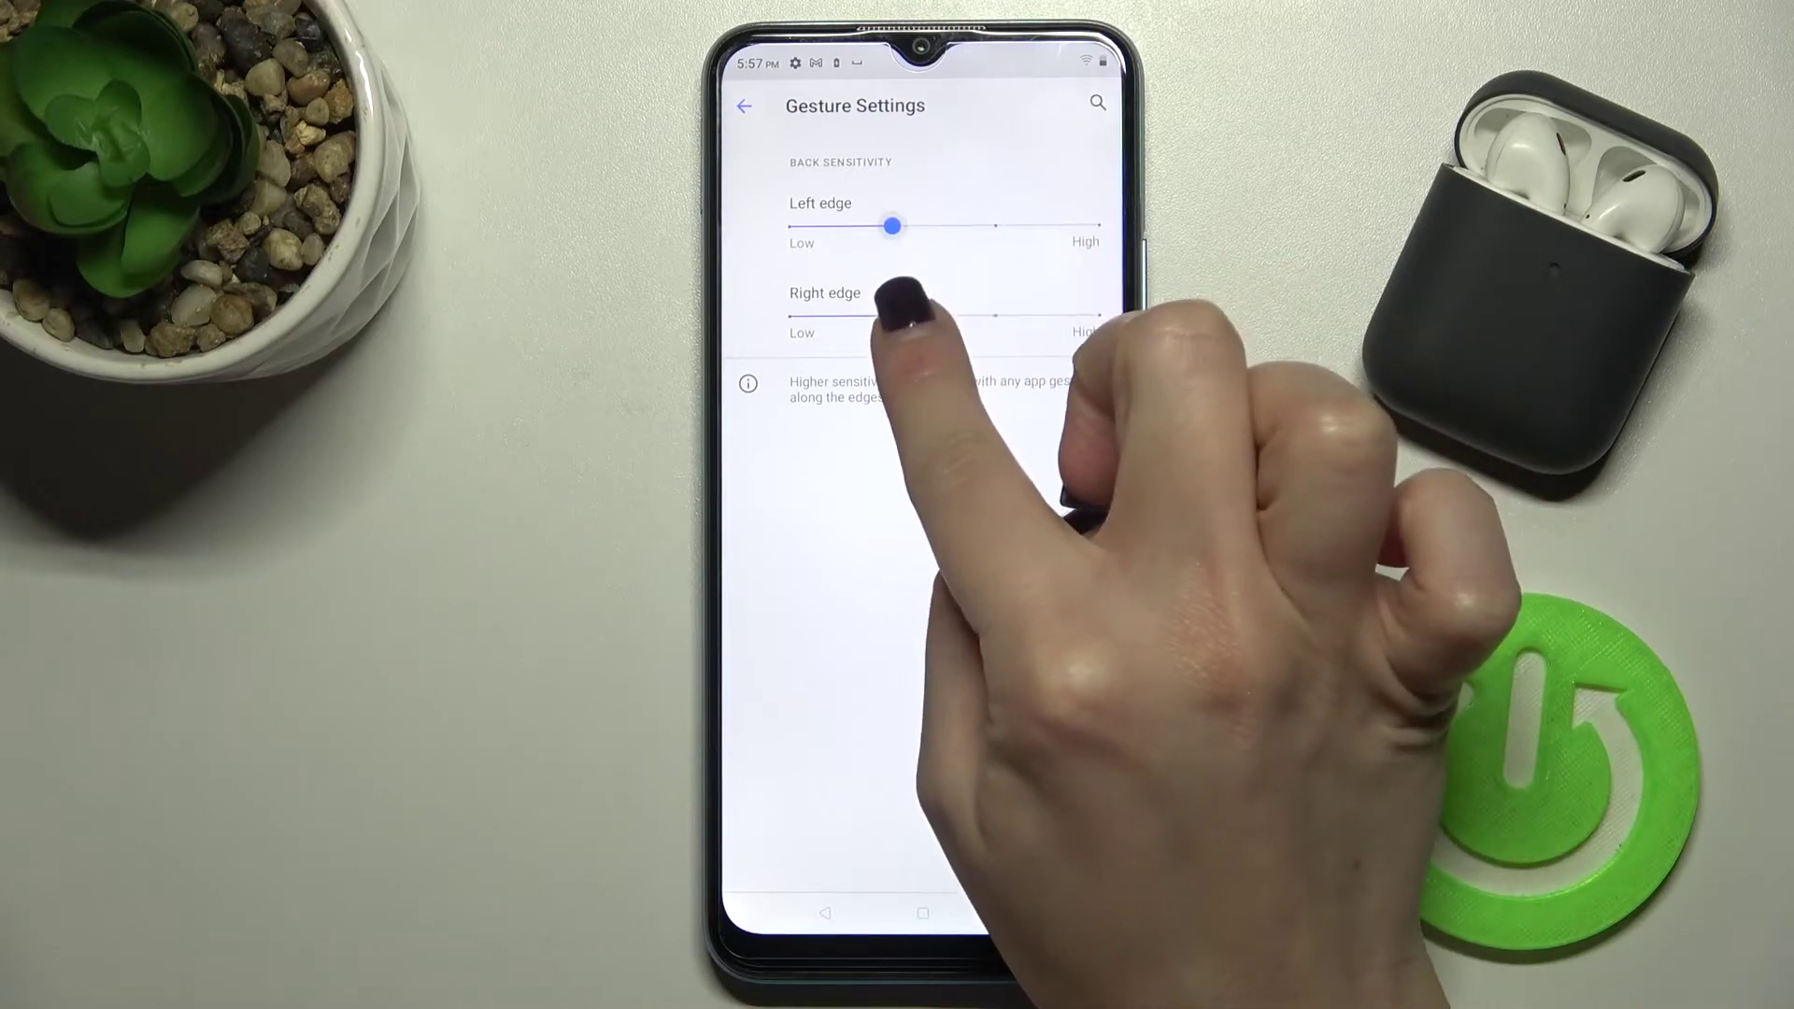
pyautogui.moveTo(897, 316); pyautogui.dragTo(995, 315)
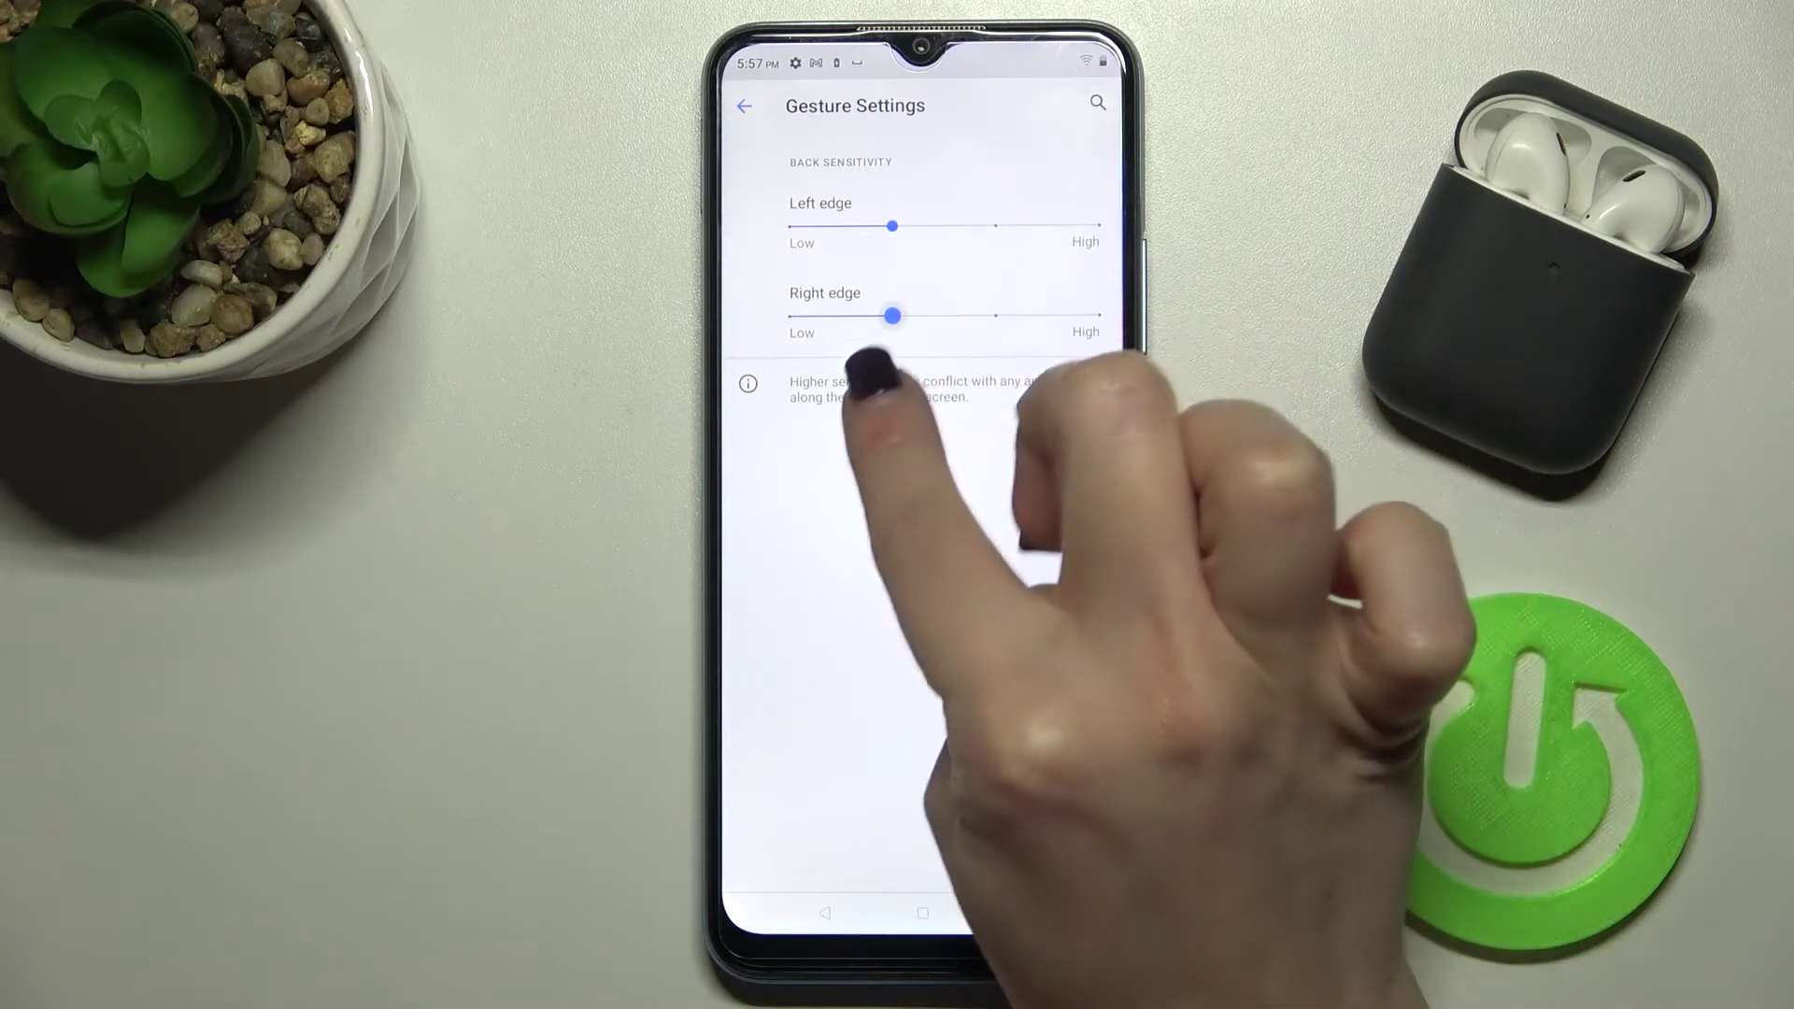
pyautogui.click(892, 315)
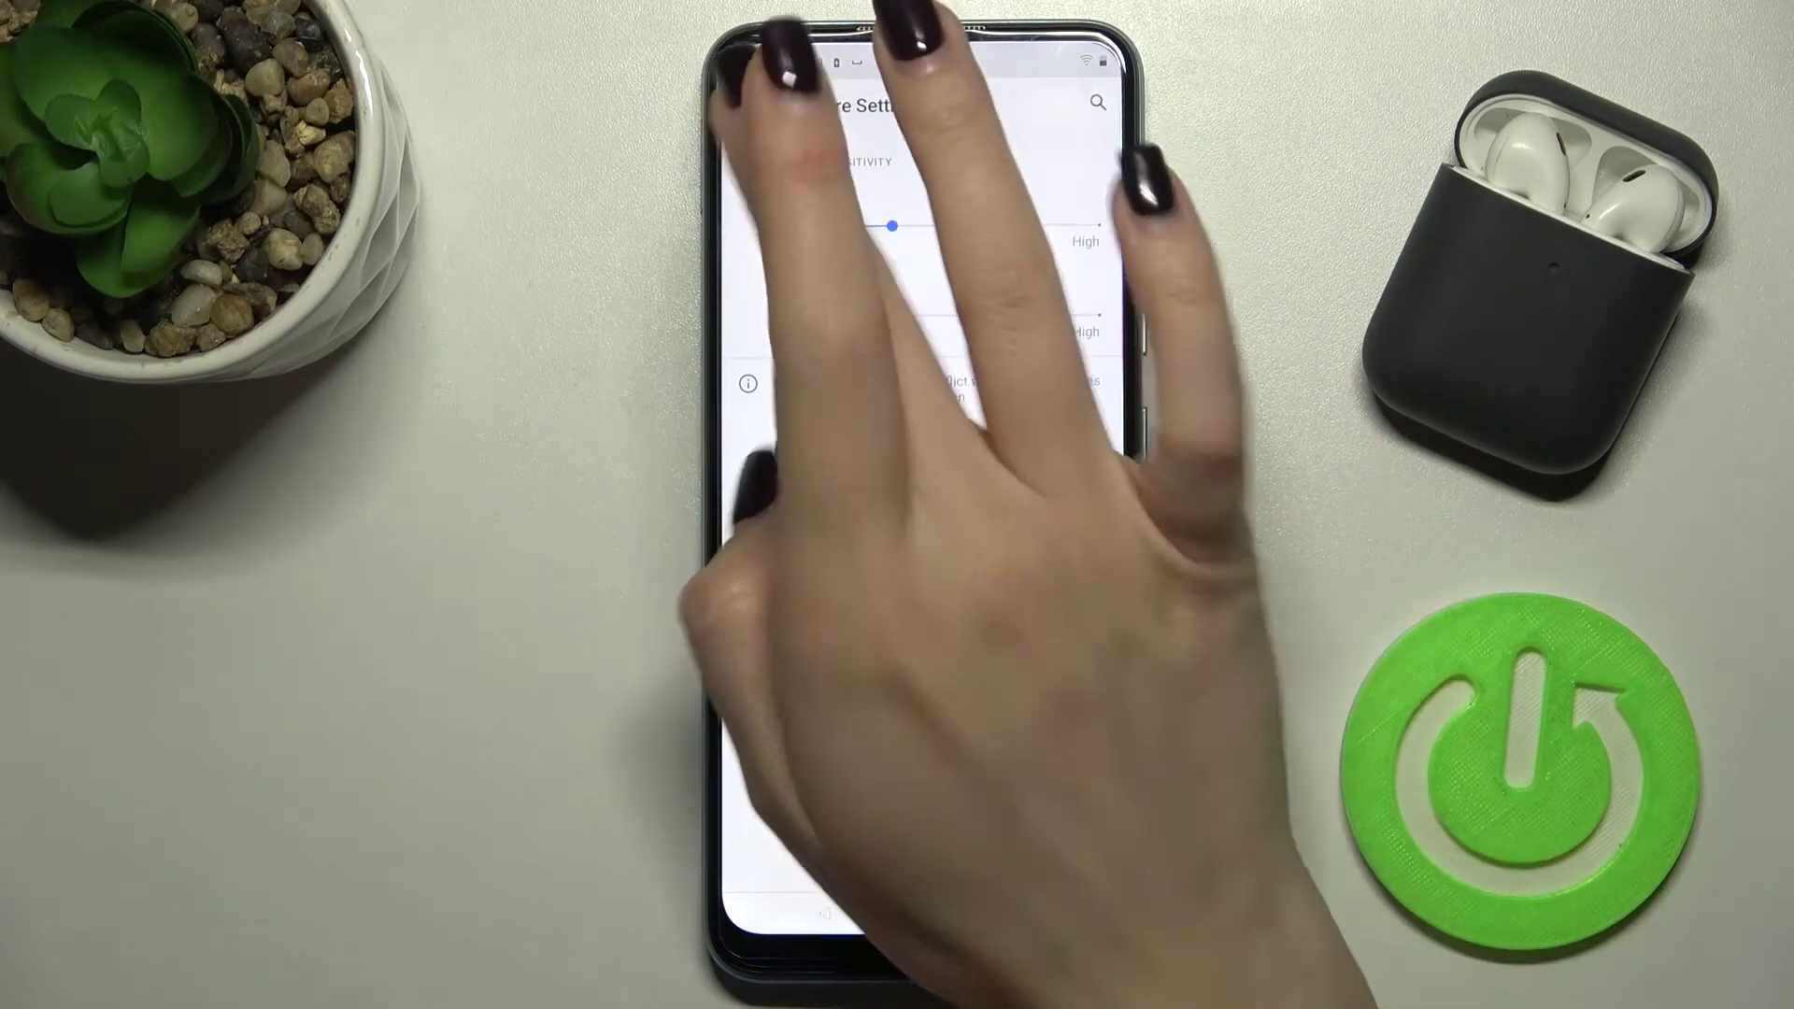
# Close Settings from the Recents overview and return to the home screen
pyautogui.click(745, 105)
pyautogui.click(1019, 913)
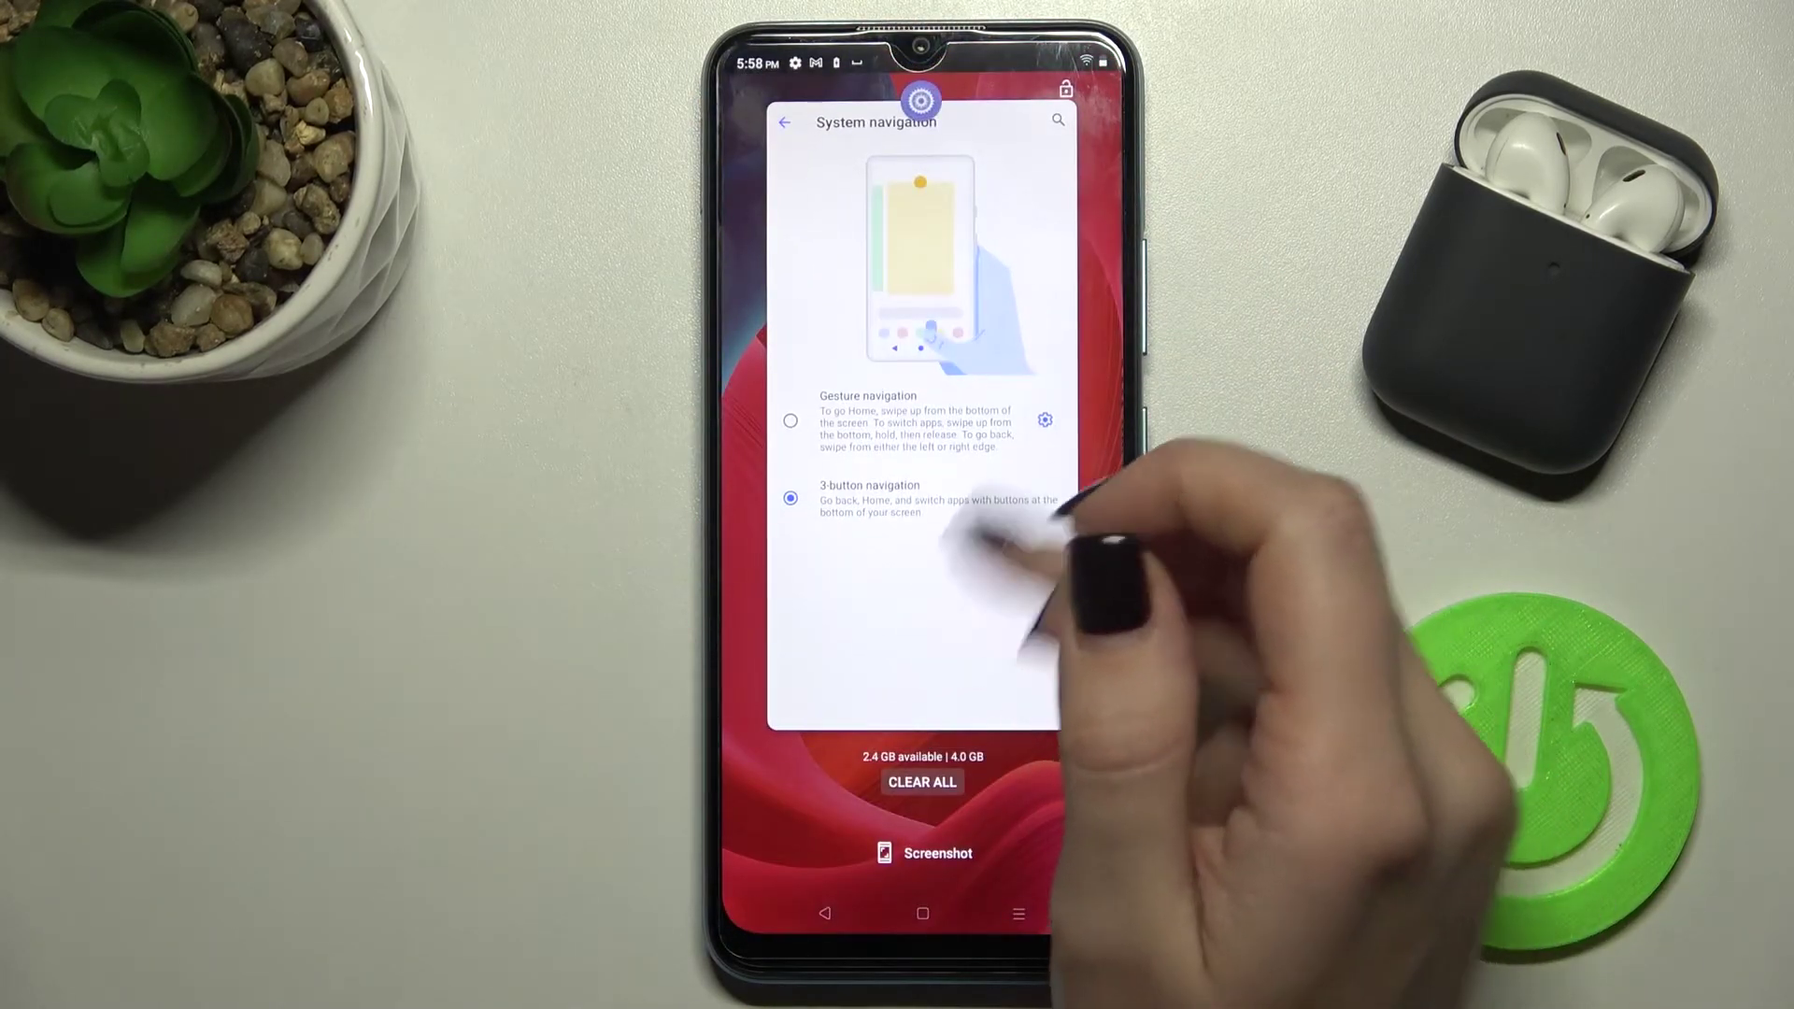
pyautogui.moveTo(1062, 541); pyautogui.dragTo(1062, 140)
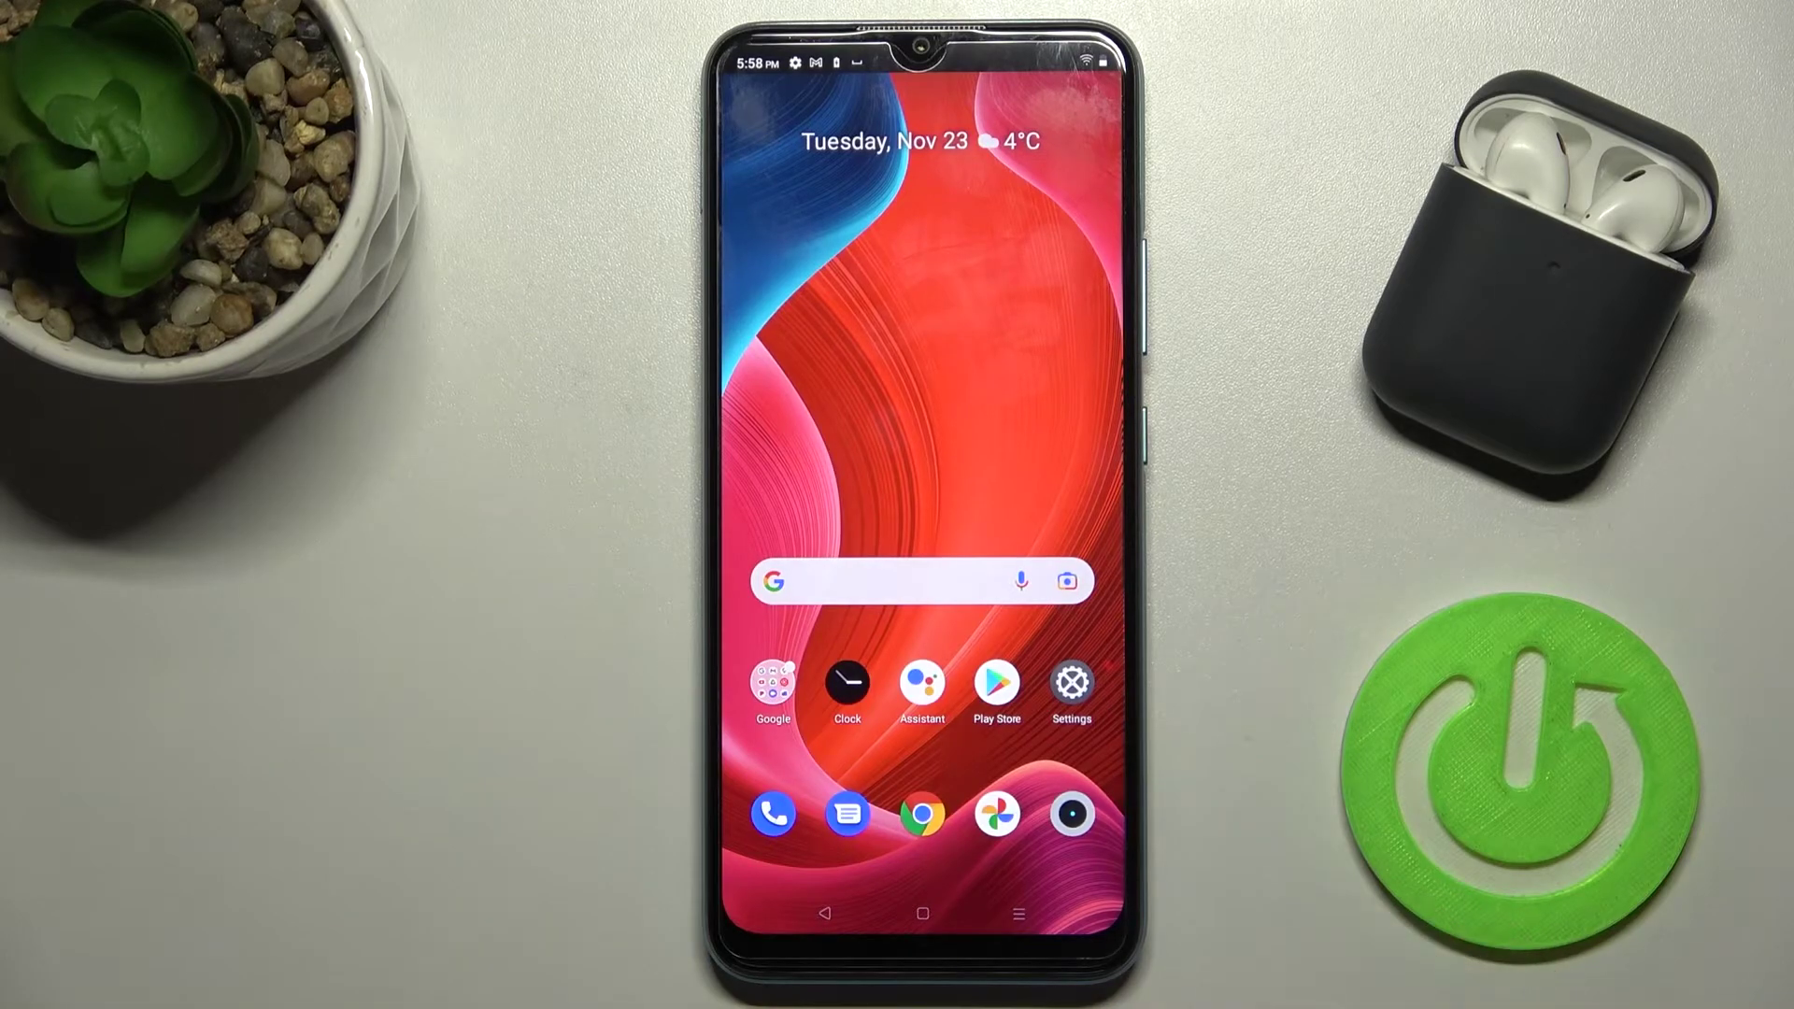